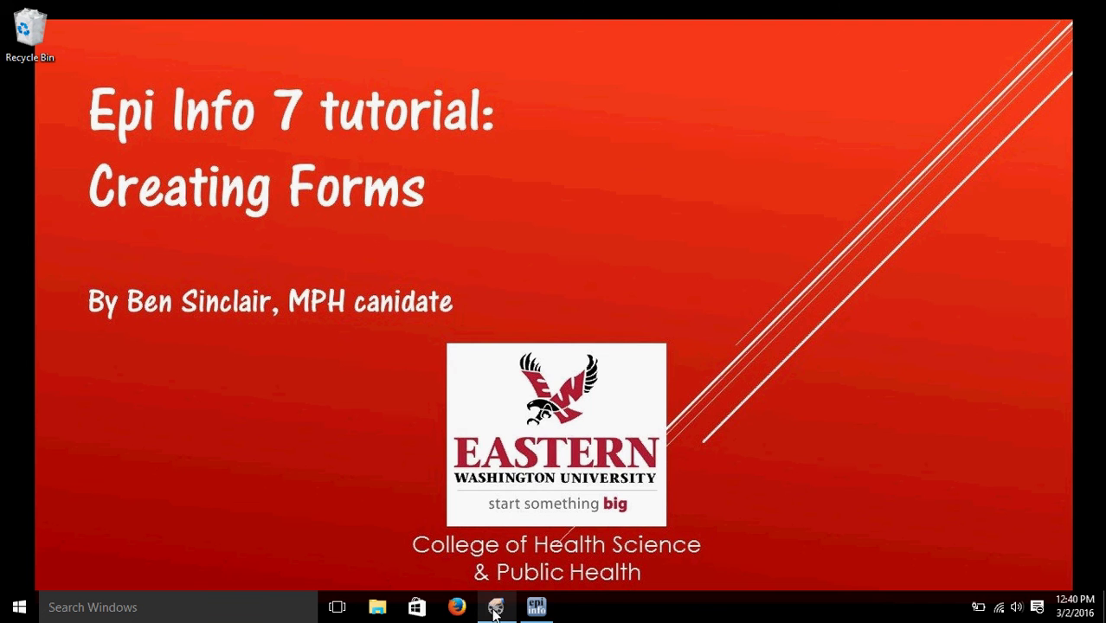
- Restore the Epi Info 7 main menu window from the taskbar
left_click(538, 611)
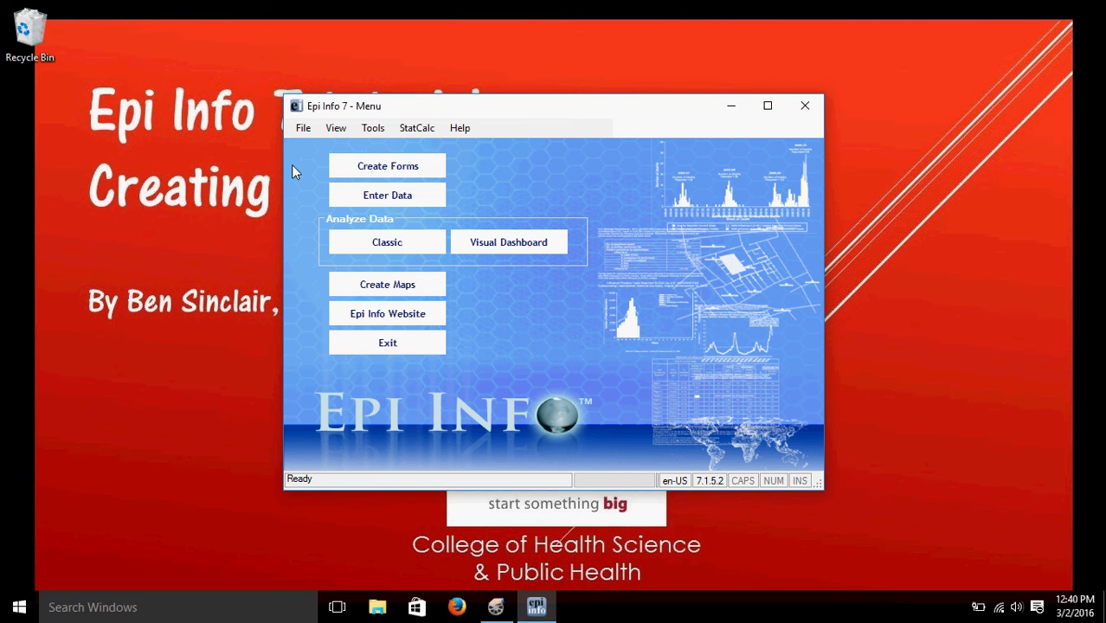
- Open Create Forms and load EpiLearning.prj from Recent Projects
left_click(355, 171)
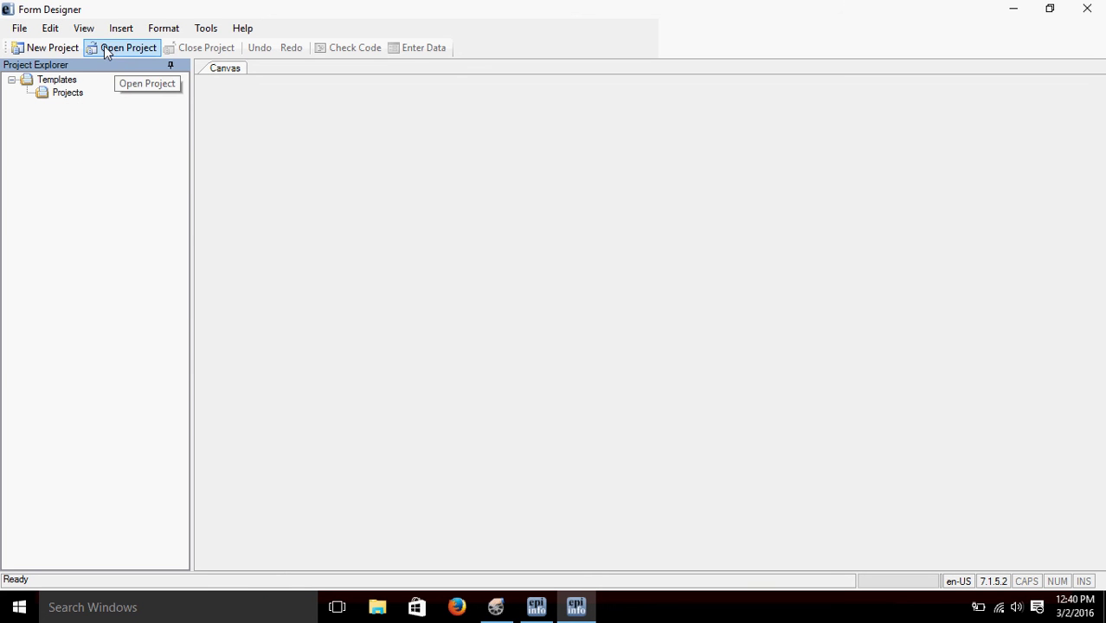
left_click(19, 29)
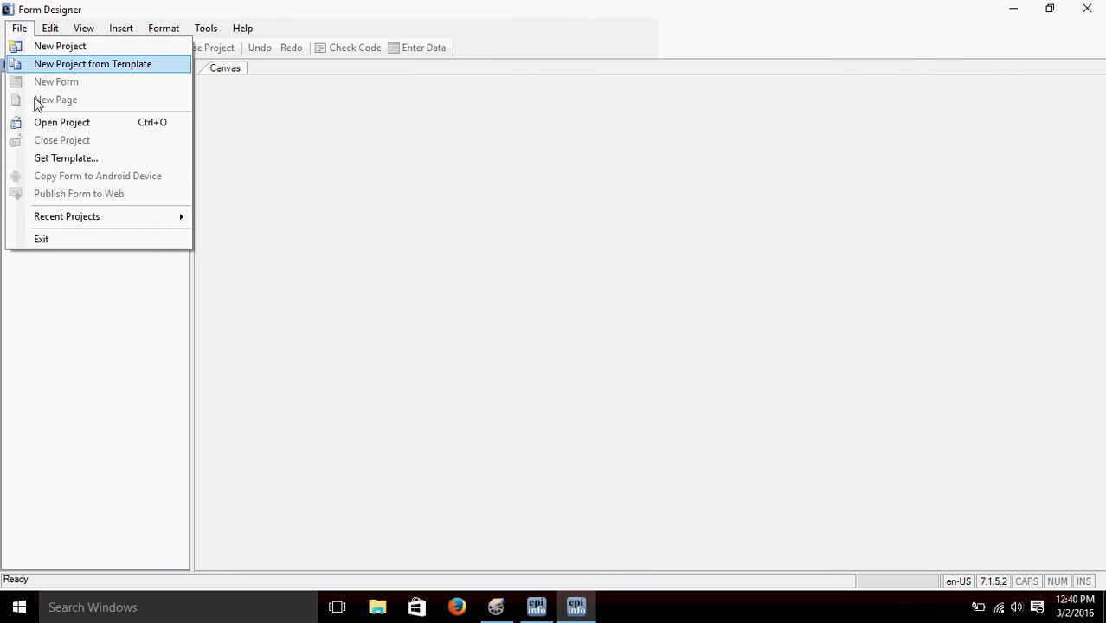
mouse_move(58, 223)
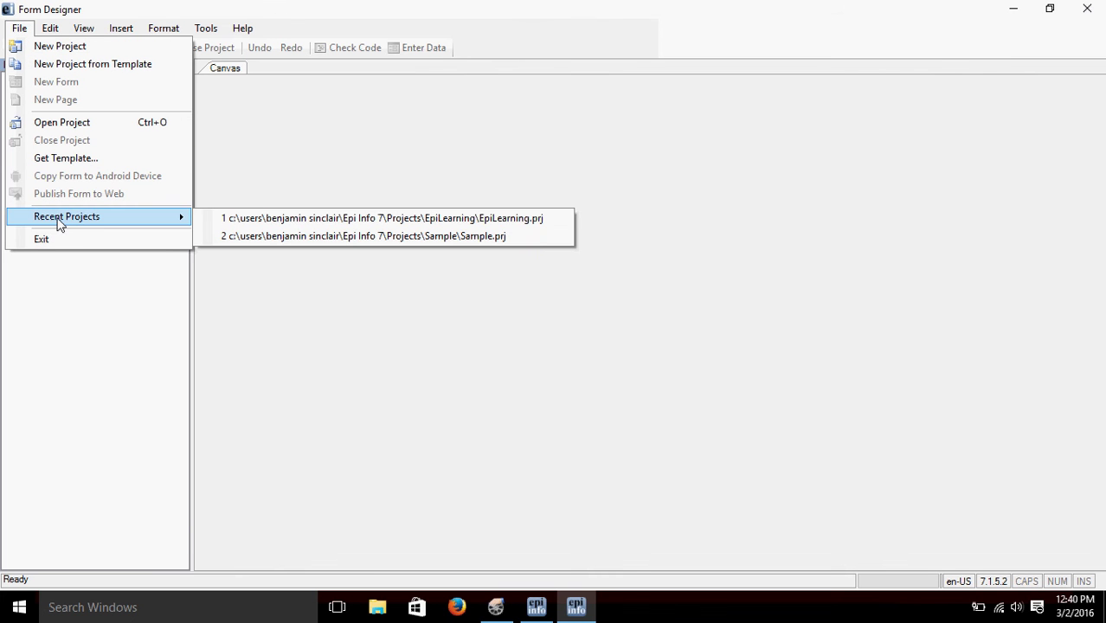
left_click(321, 220)
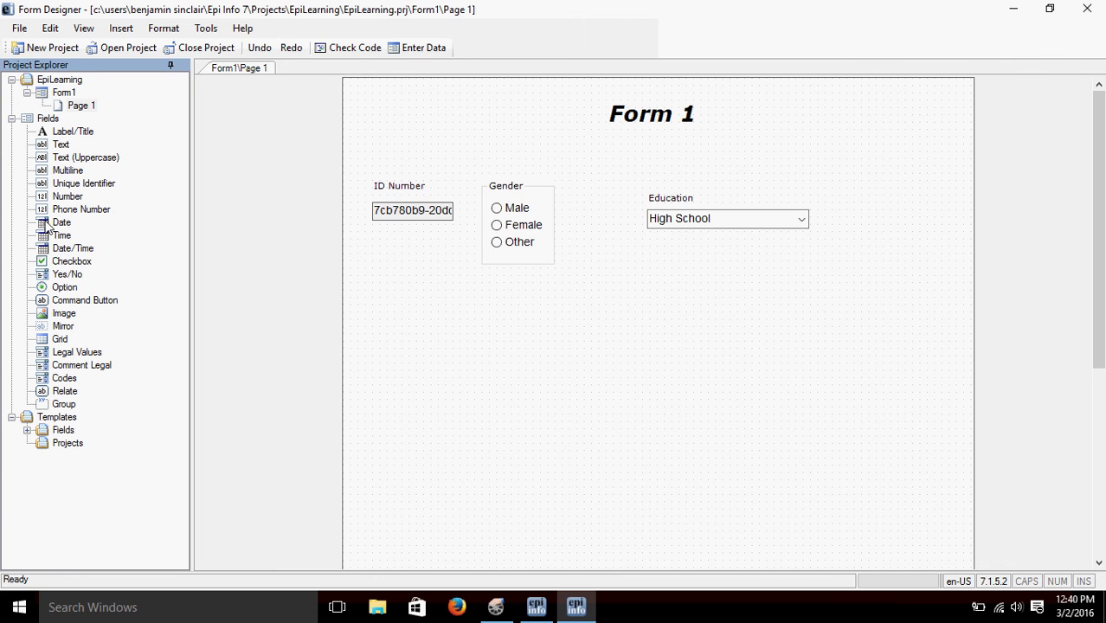
- Drop a Date field on Form 1 with prompt 'date', field name date1, marked Required
left_click(54, 224)
left_click_drag(90, 239, 439, 370)
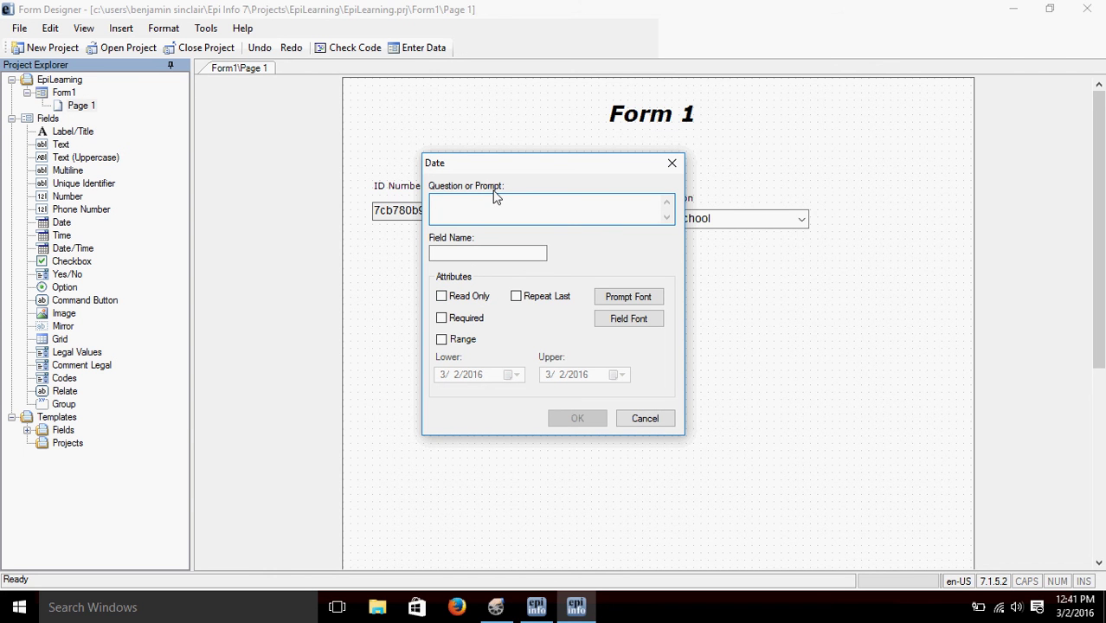
type("date")
left_click(495, 253)
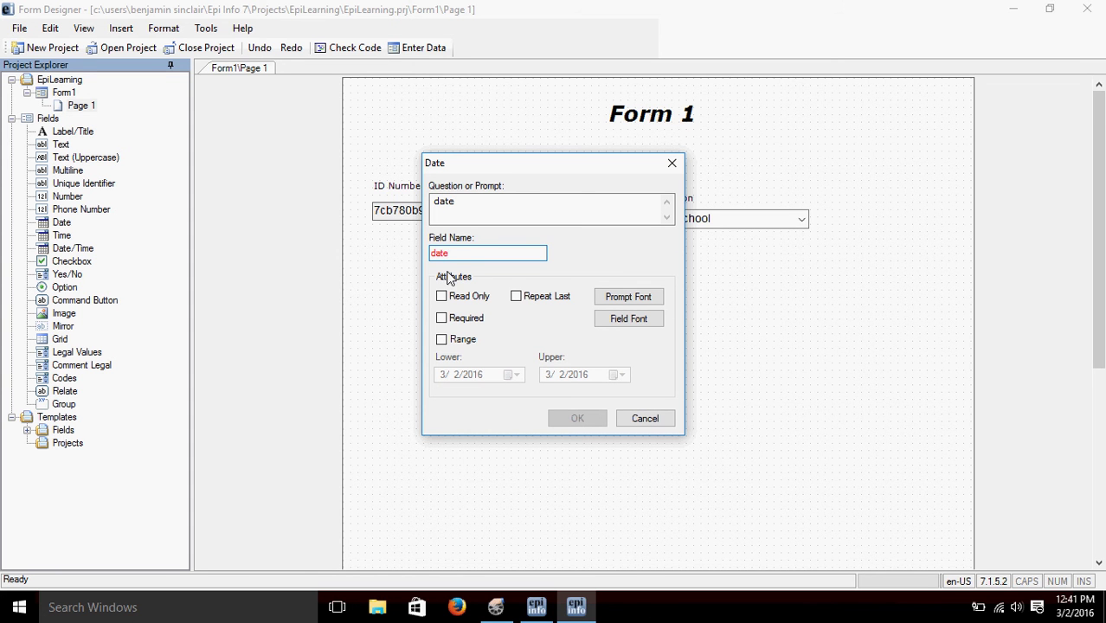
type("1")
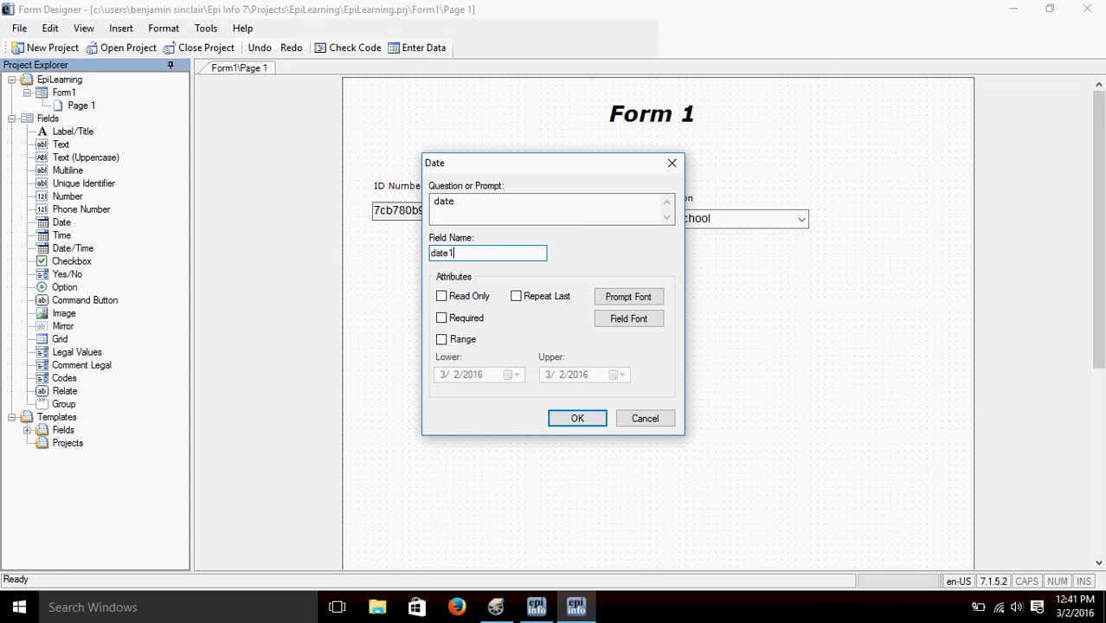
left_click(442, 320)
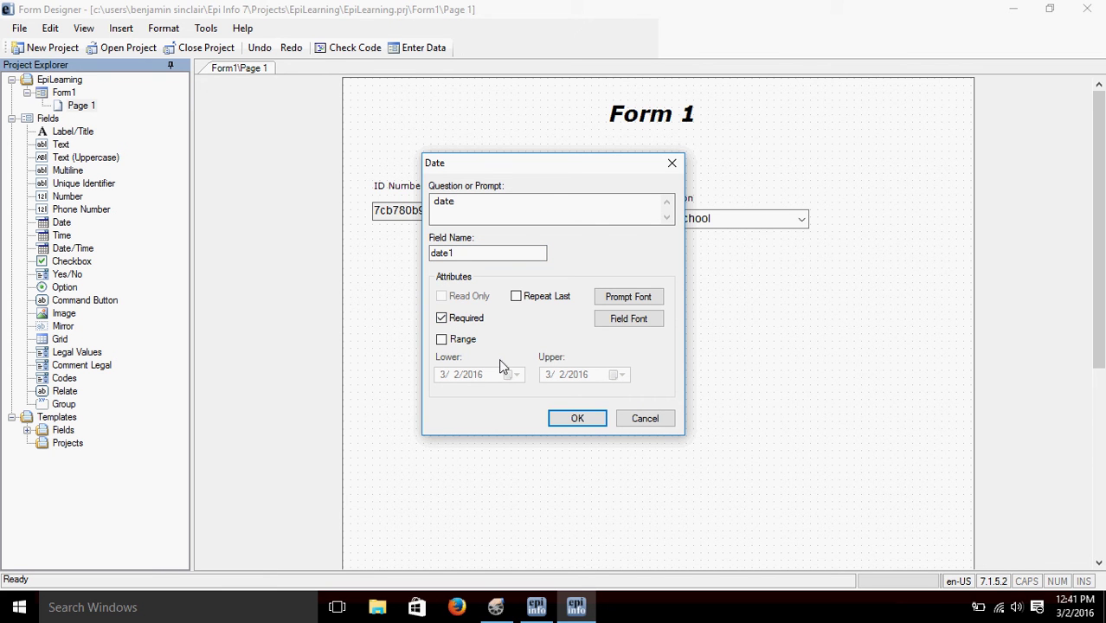
left_click(575, 422)
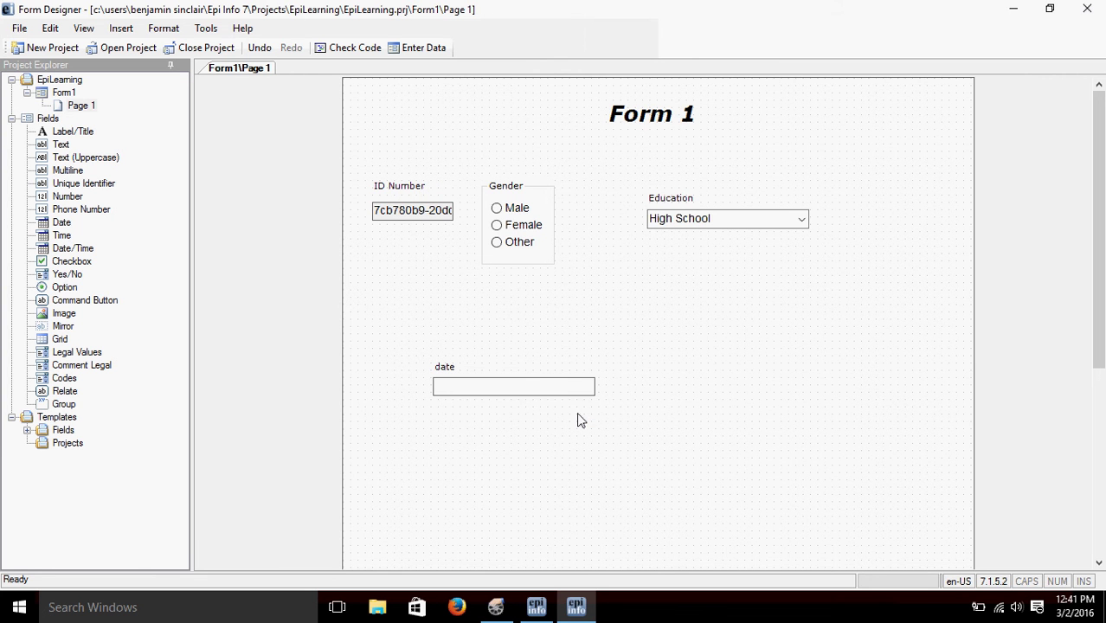
- Move the date field up and left so it sits beneath ID Number
left_click(446, 381)
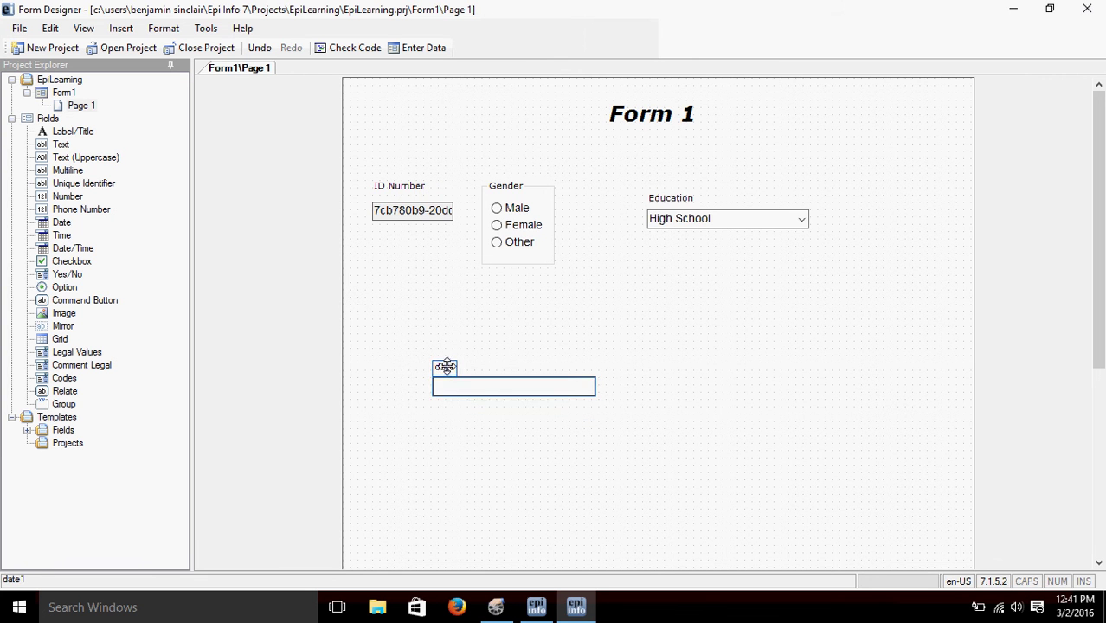
left_click_drag(445, 367, 383, 308)
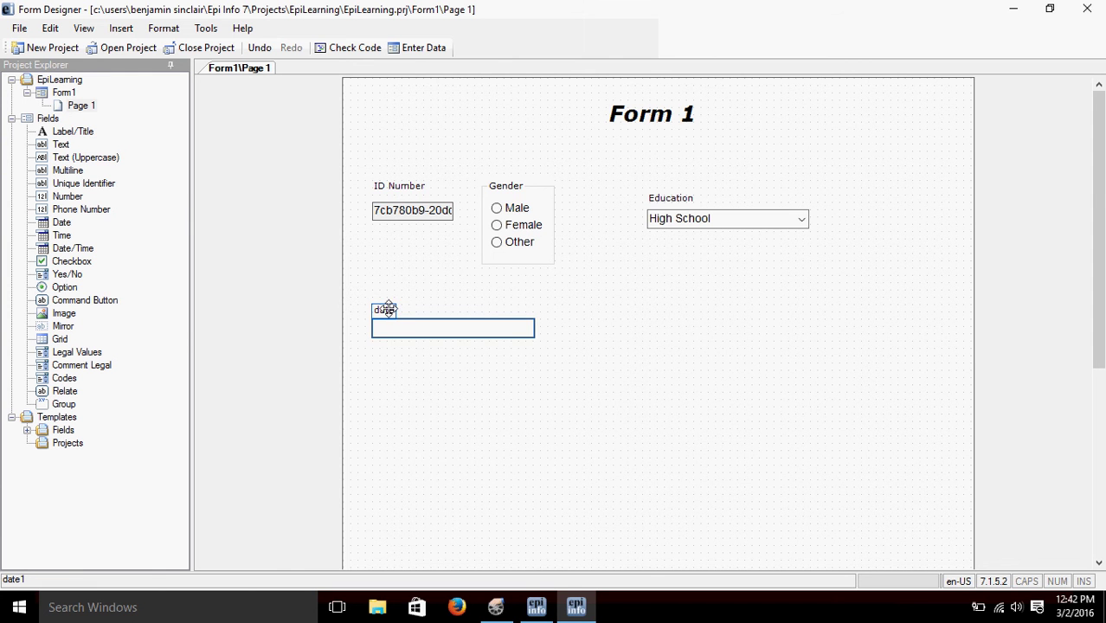
left_click(332, 341)
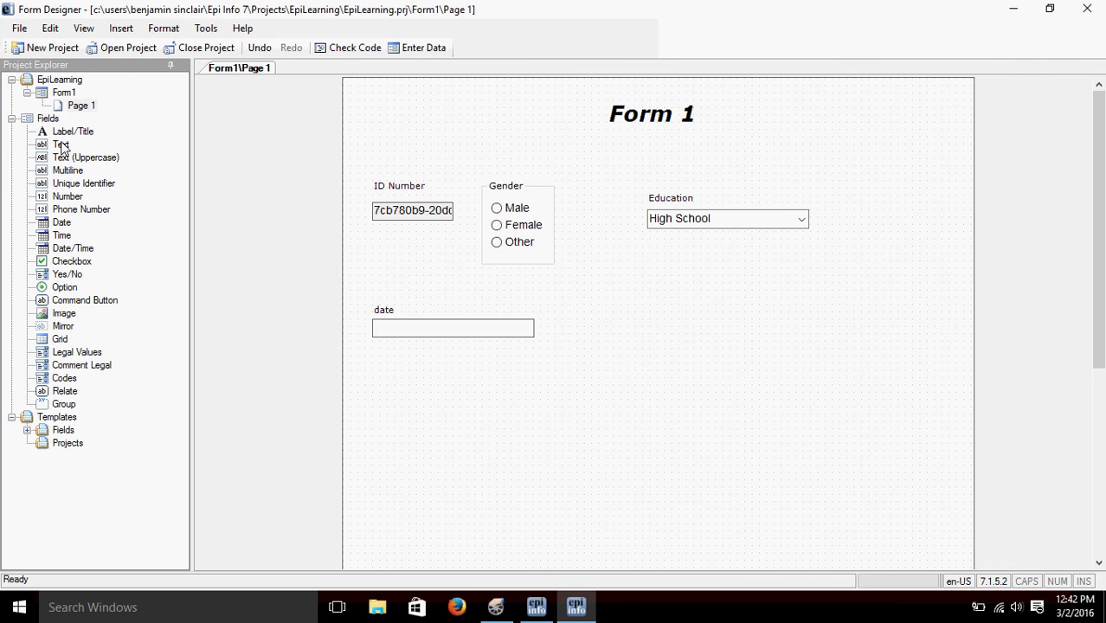
- Add a text field with prompt 'Age', field name Age, and a 3-character maximum
left_click_drag(60, 147, 719, 327)
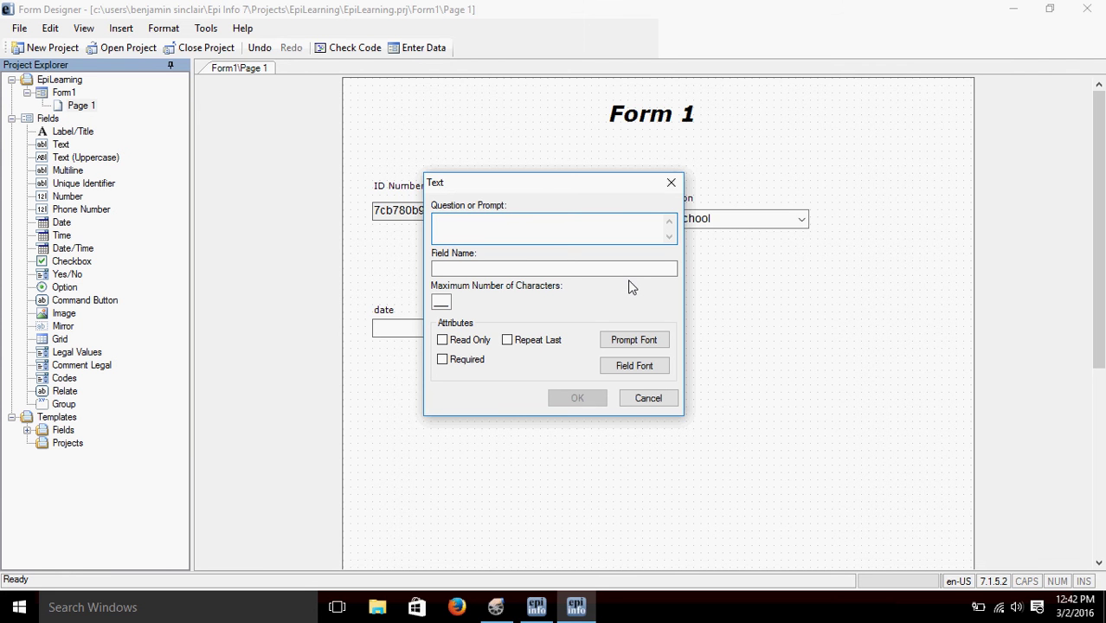
type("Age")
left_click(565, 268)
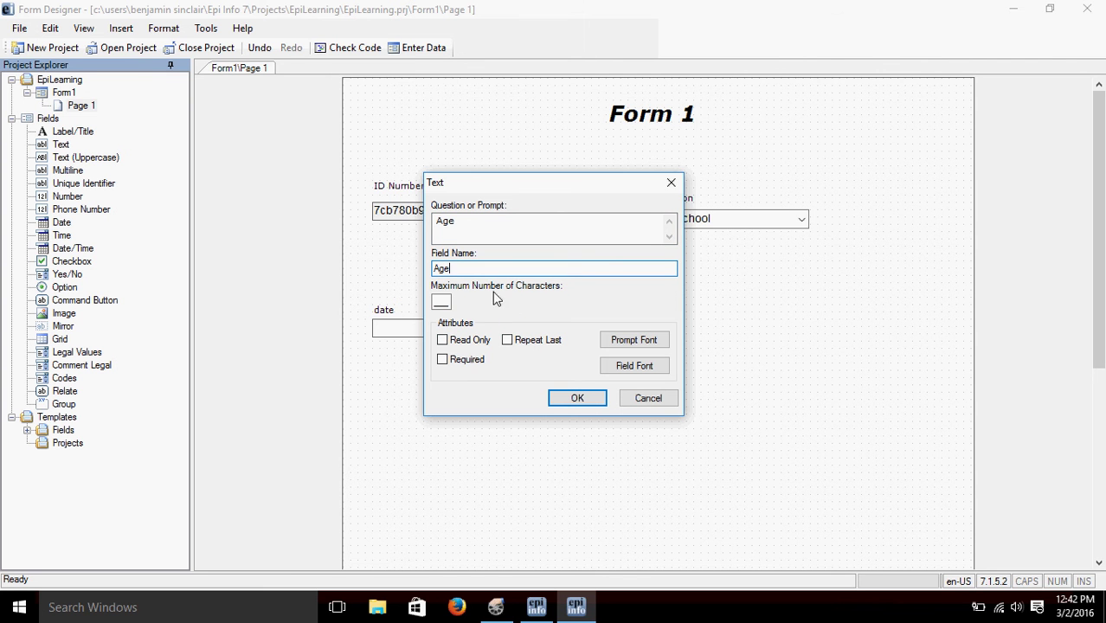
left_click(442, 301)
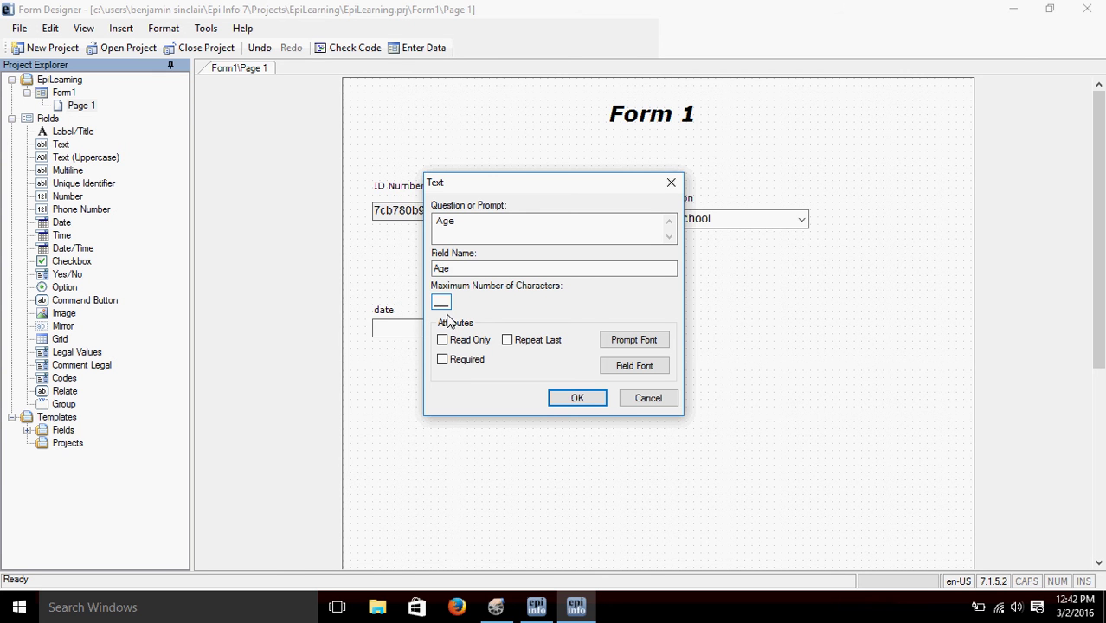
type("3")
left_click(578, 399)
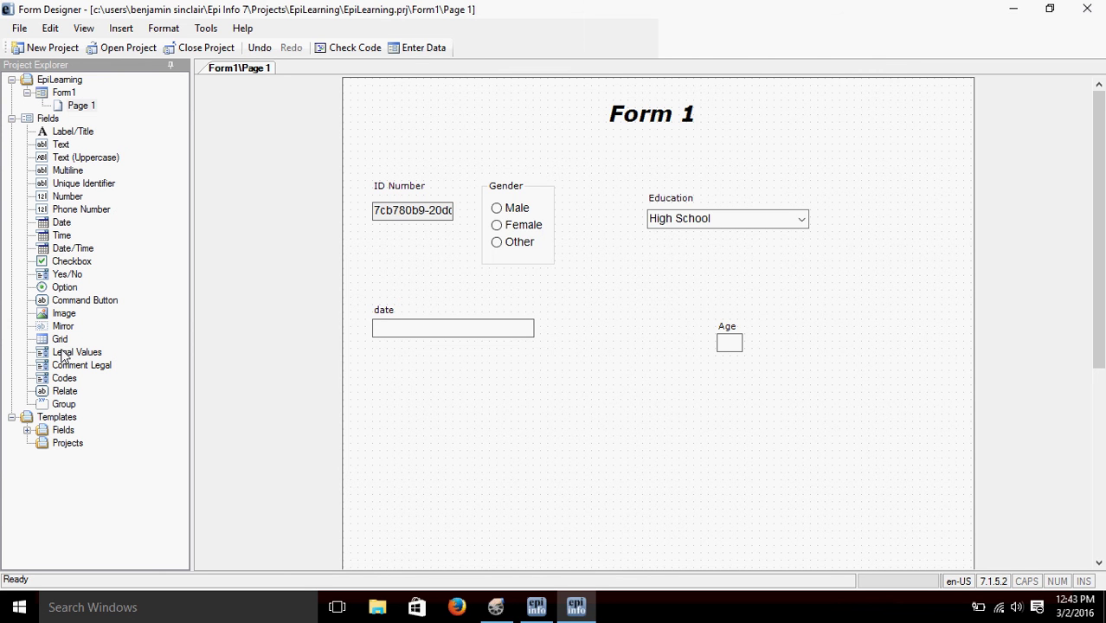
- Place a Legal Values field on the form with prompt 'Pregnant'
left_click_drag(63, 355, 389, 376)
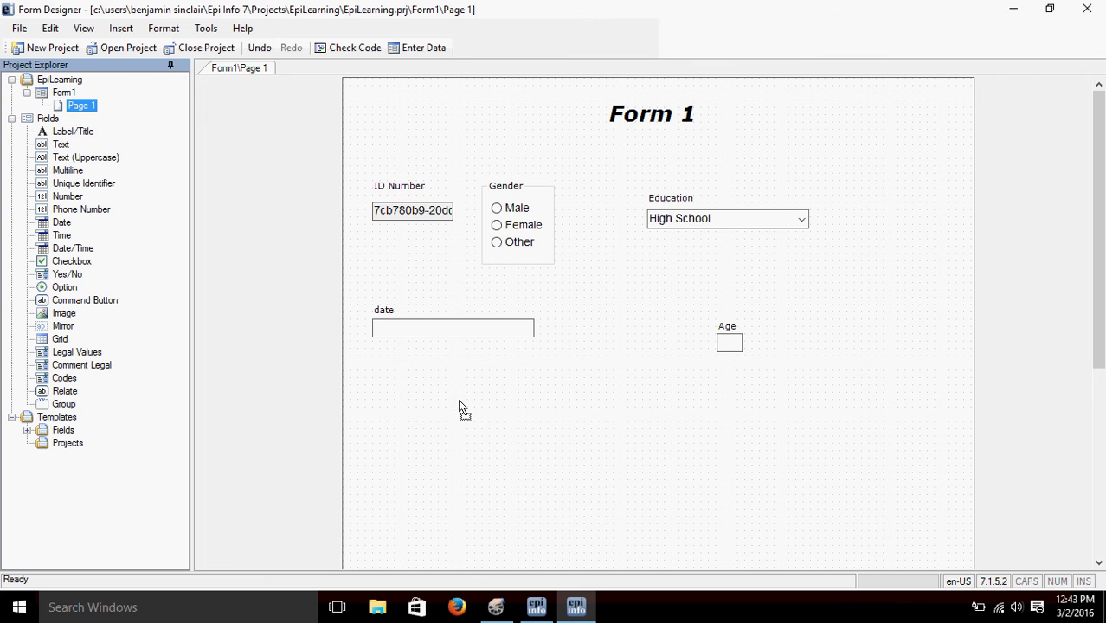
left_click_drag(461, 403, 462, 400)
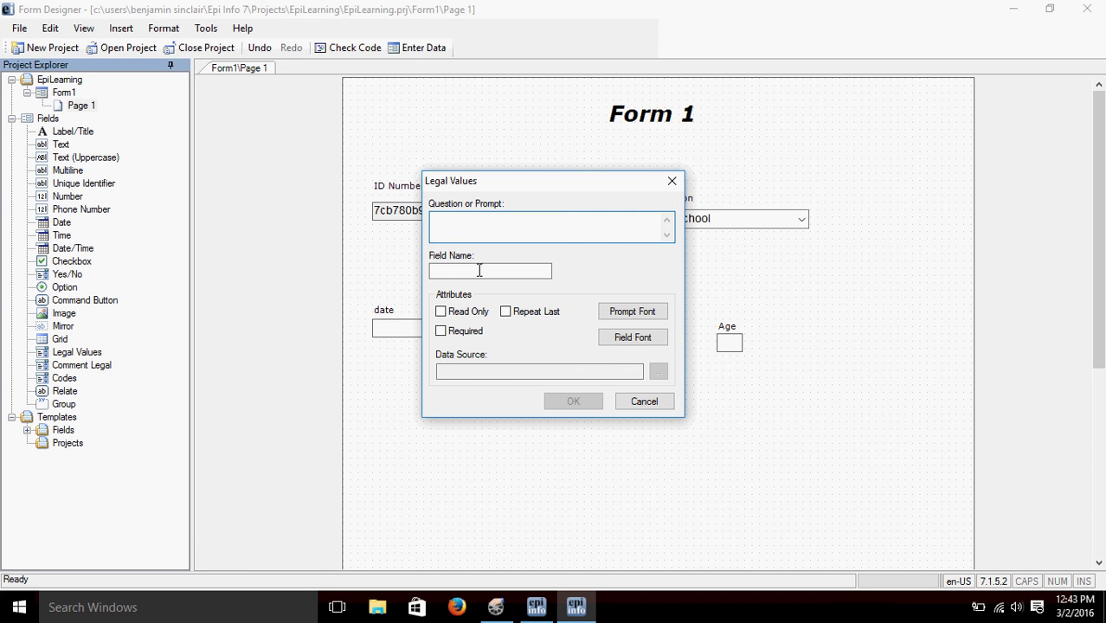
type("Pregnant")
left_click(503, 273)
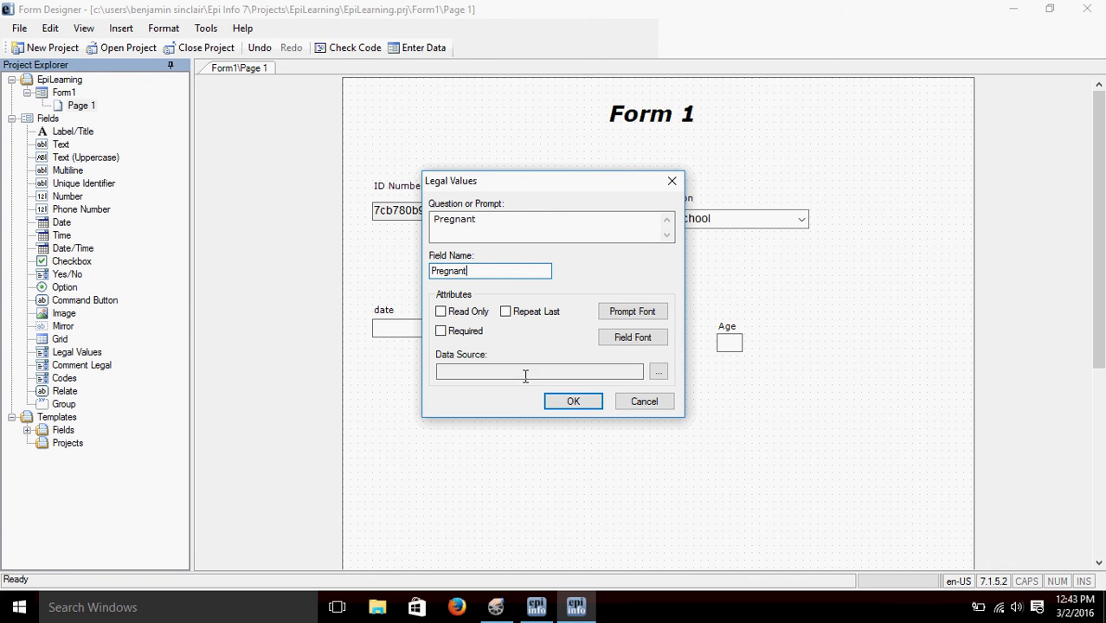
- Create a new code list with the values yes and no and finish the Pregnant field
left_click(659, 373)
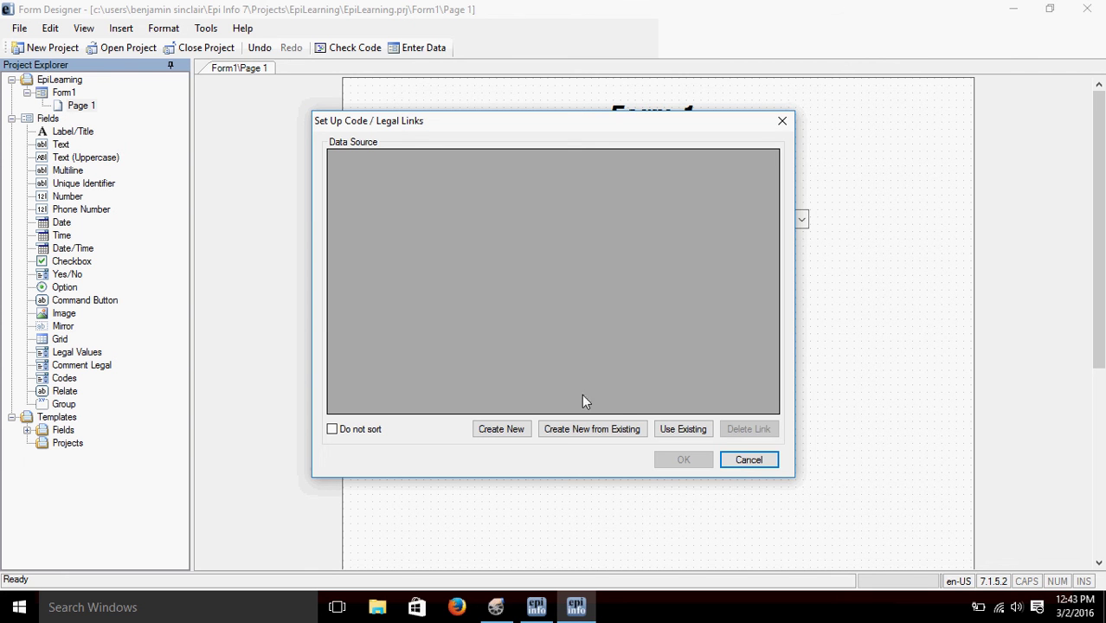
left_click(499, 433)
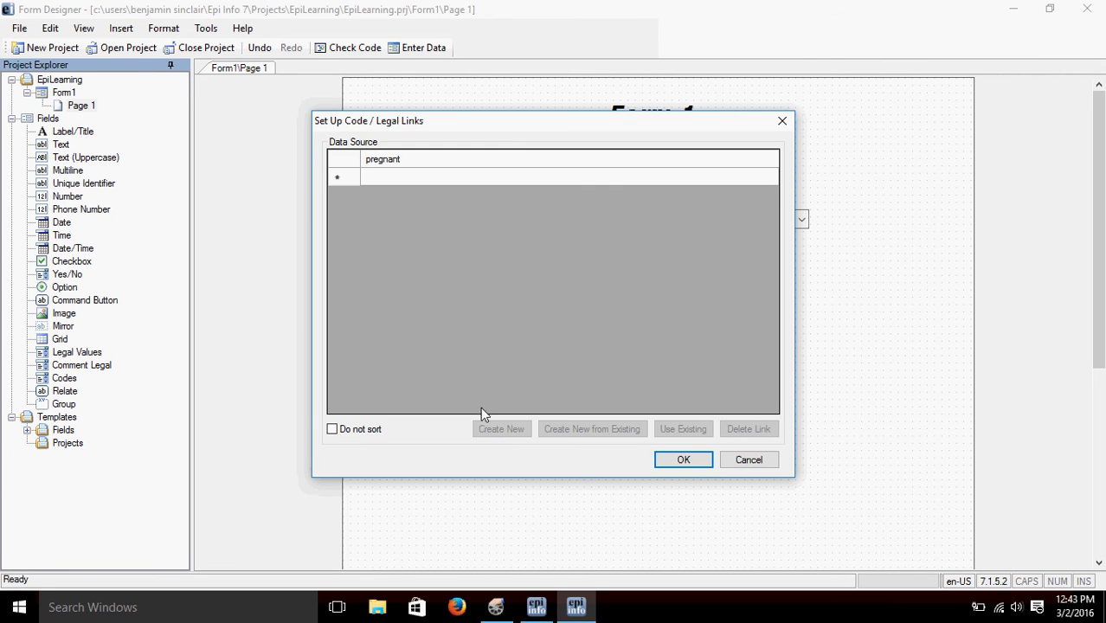
left_click(387, 176)
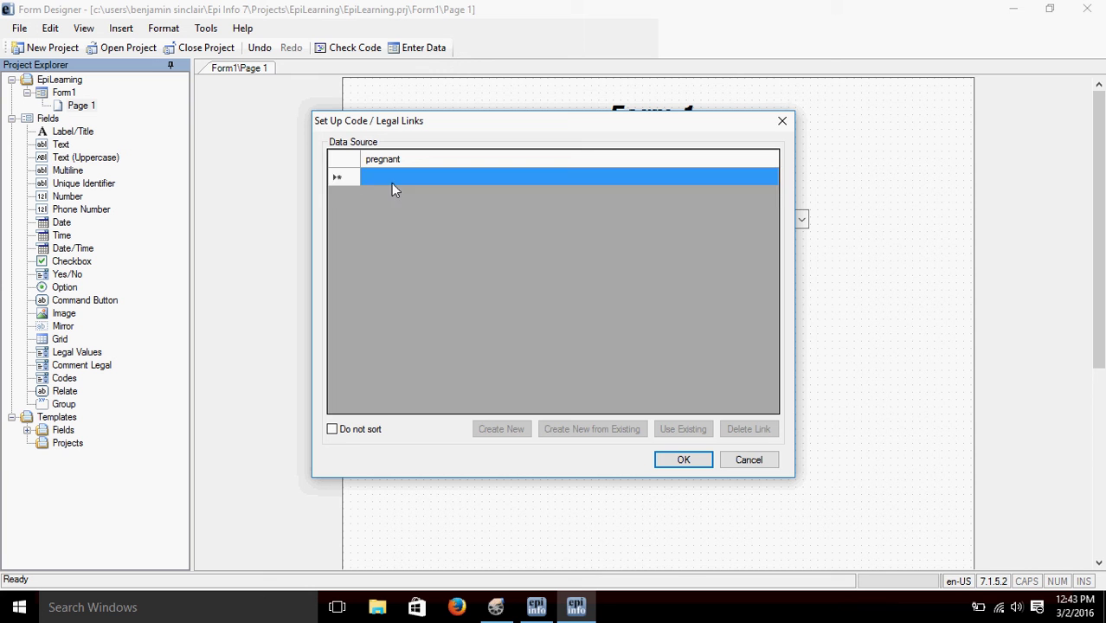
type("yes")
left_click(399, 192)
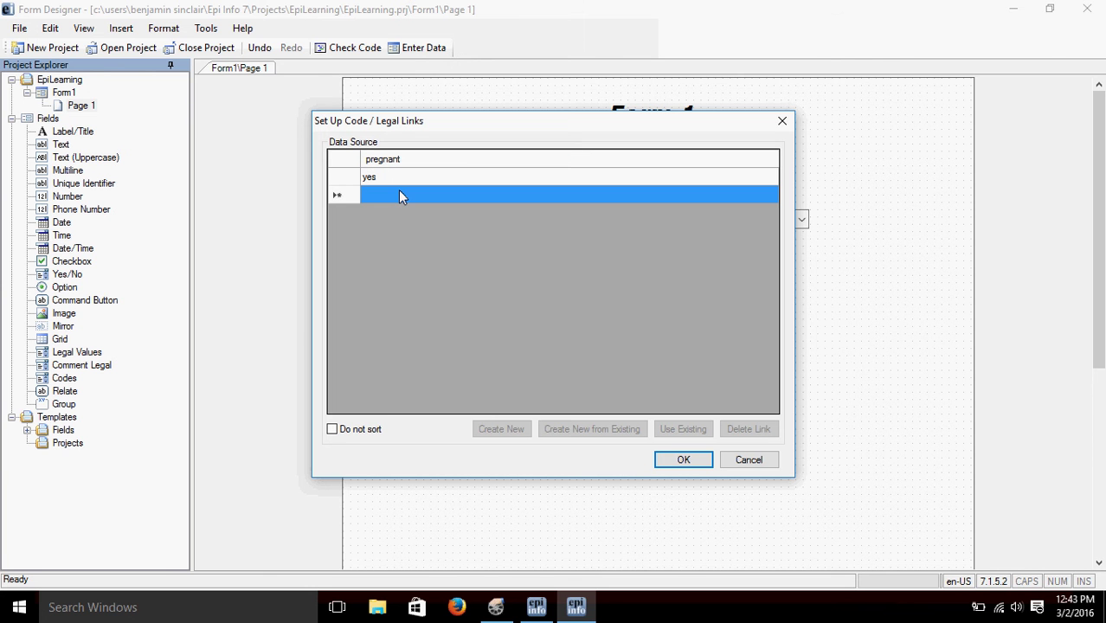
type("no")
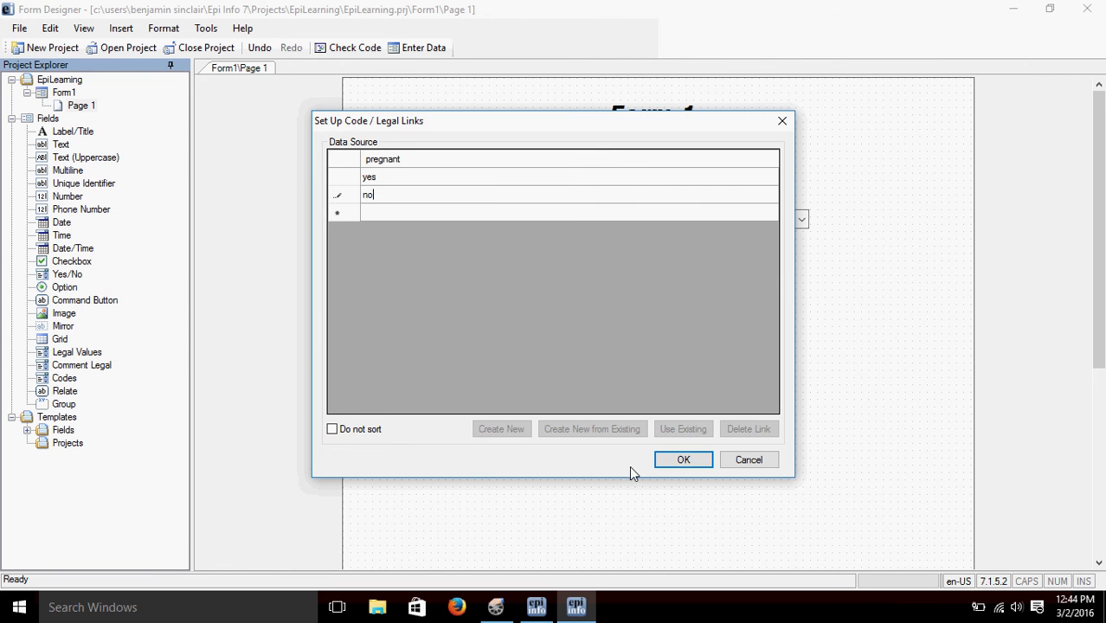
left_click(676, 462)
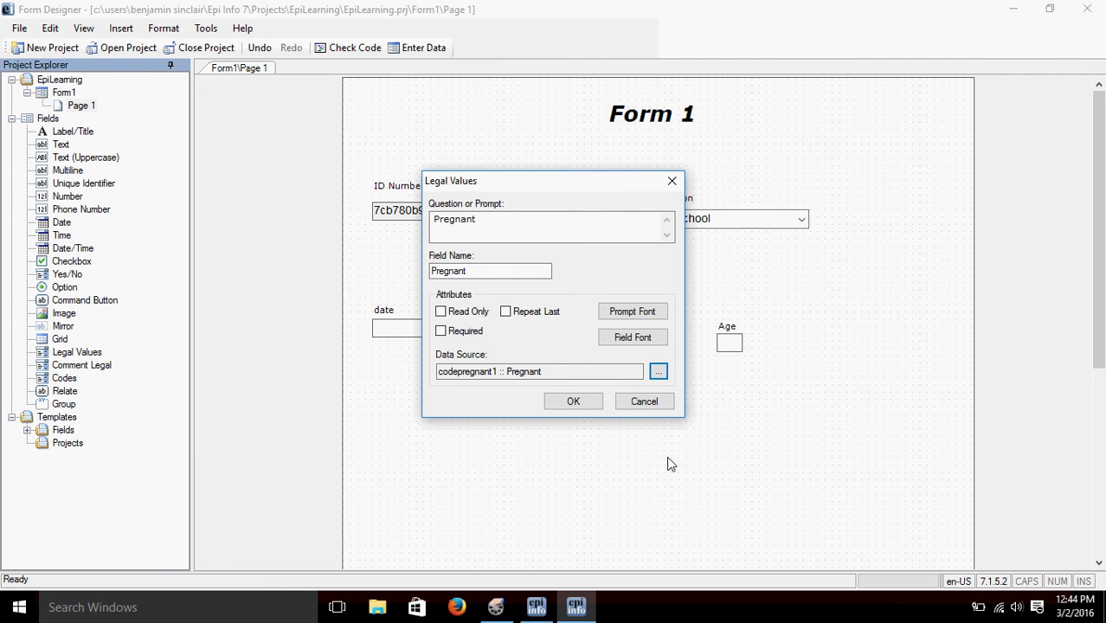
left_click(570, 404)
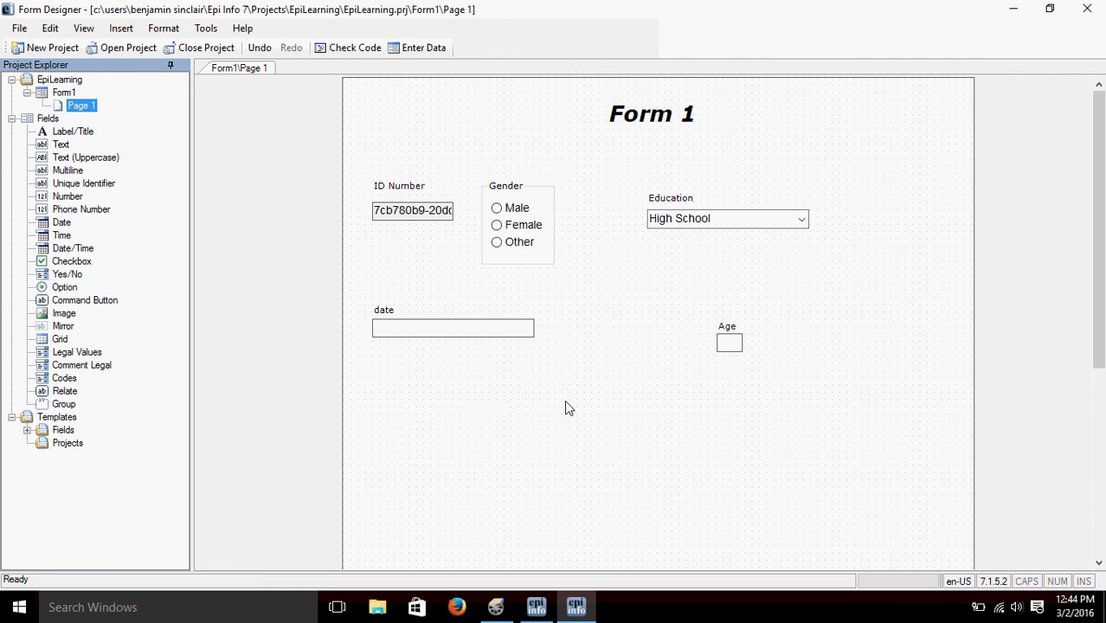
- Check that the Pregnant dropdown offers the yes and no answers
left_click(568, 425)
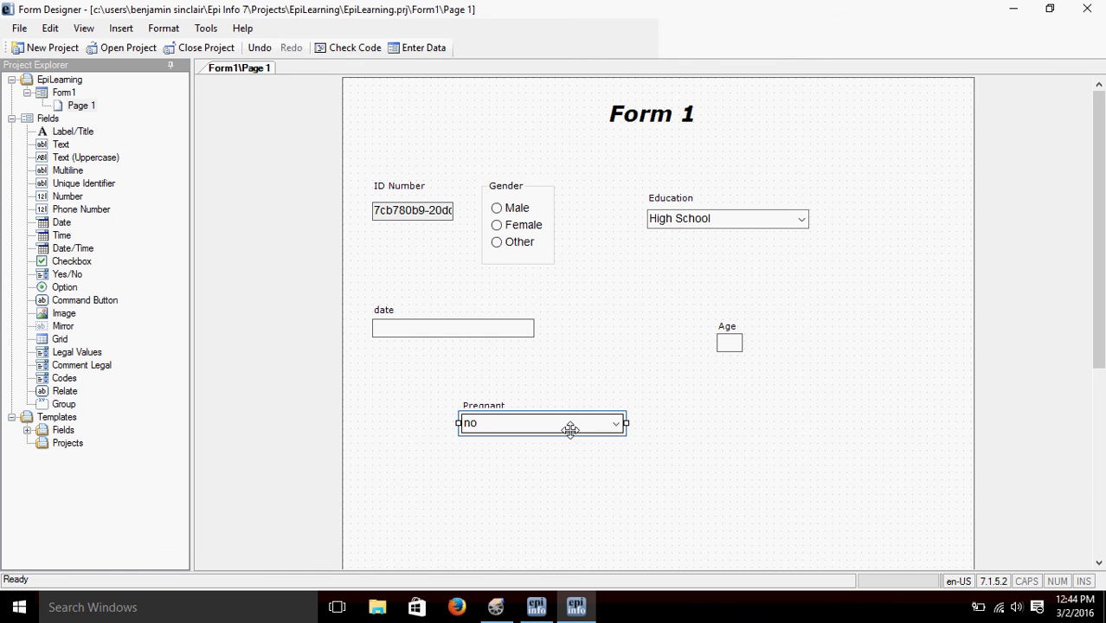
left_click(616, 423)
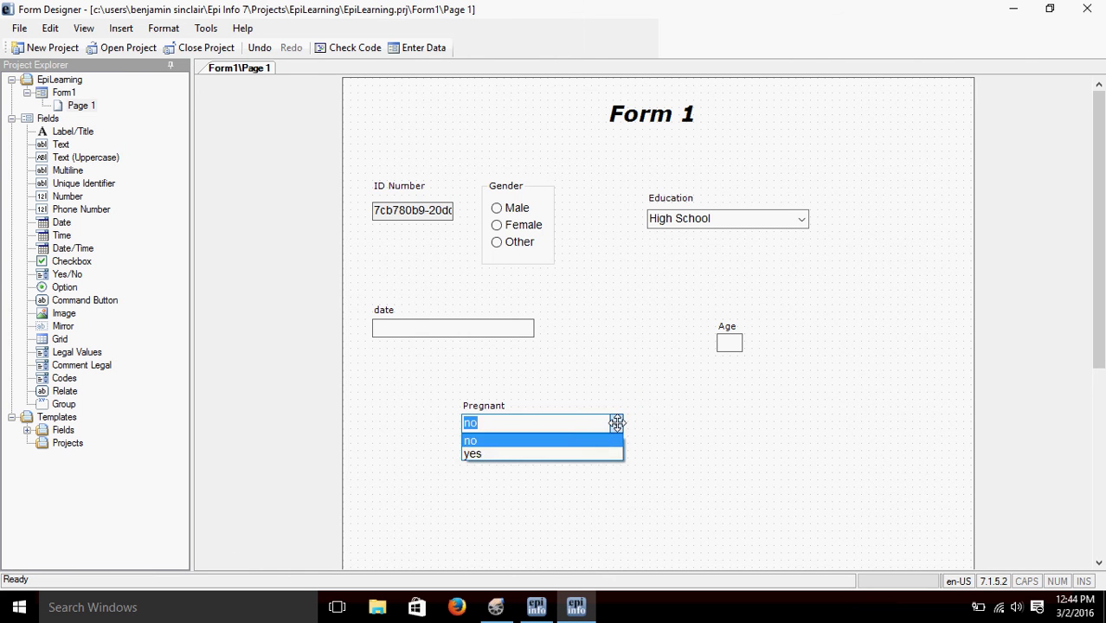
left_click(616, 422)
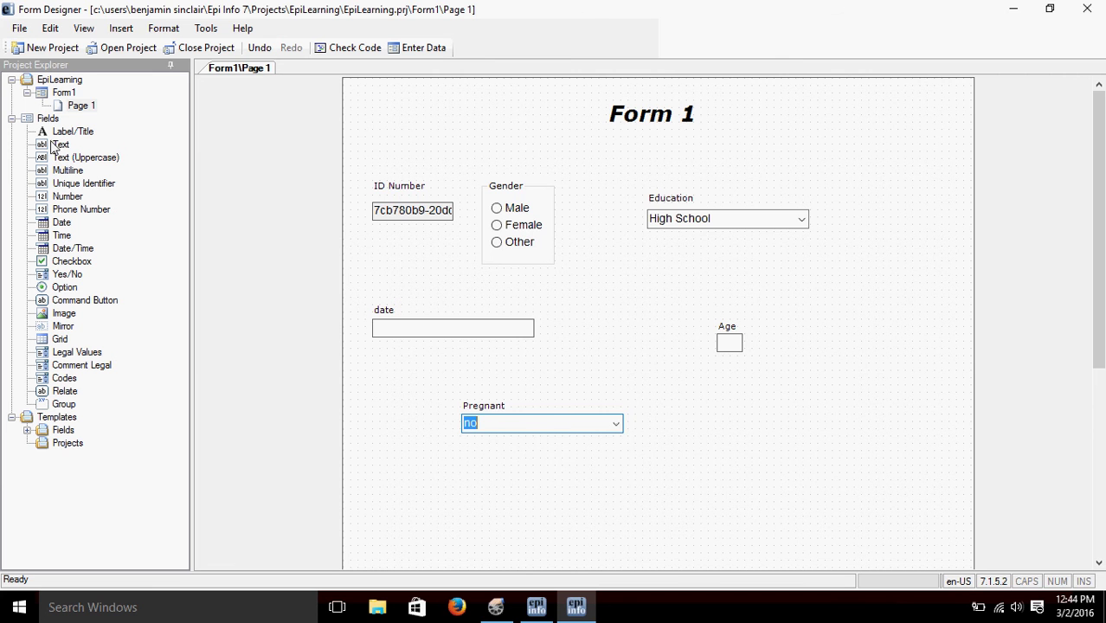
- Add a 'Pregnancy Weeks' text field (field name PregnancyWeeks) limited to 2 characters
left_click_drag(52, 148, 654, 475)
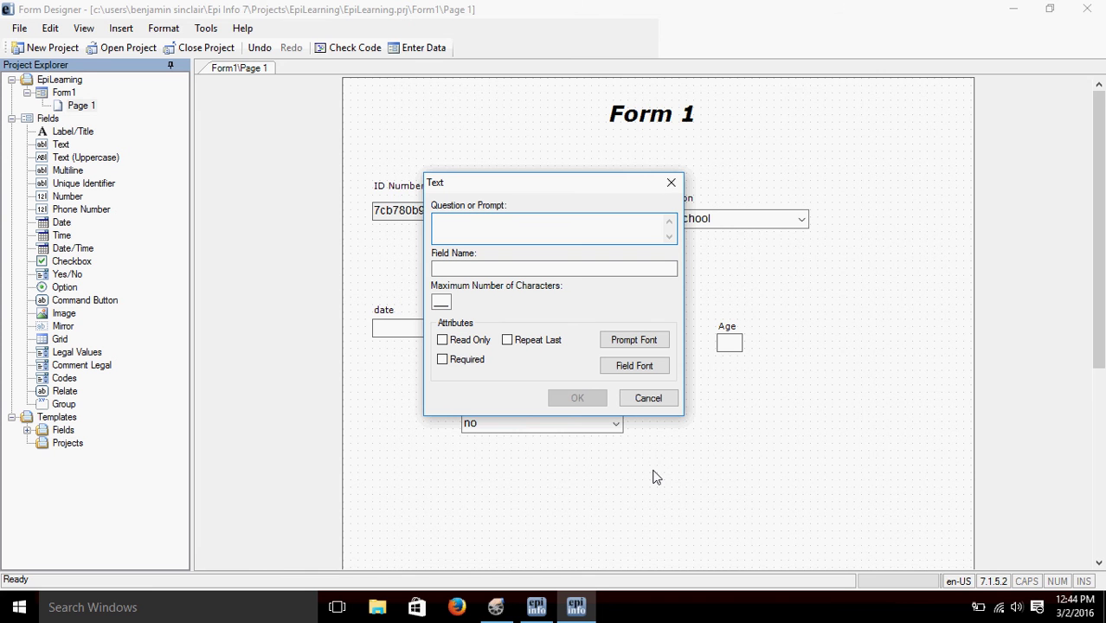
type("Pregnancy Weeks")
left_click(623, 268)
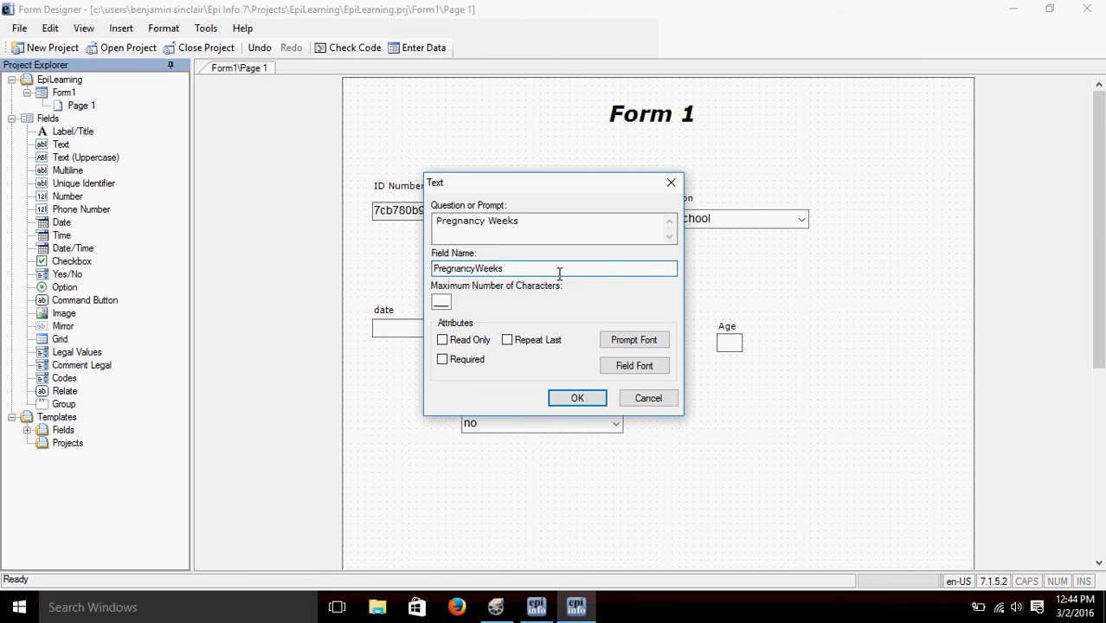
left_click(443, 302)
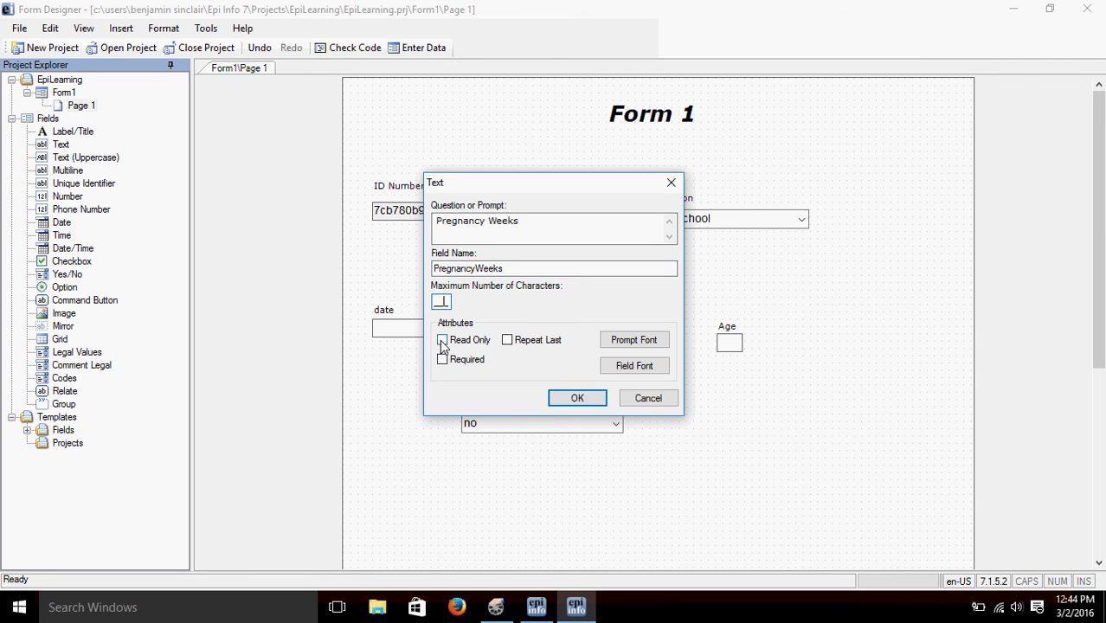
type("2")
left_click(573, 399)
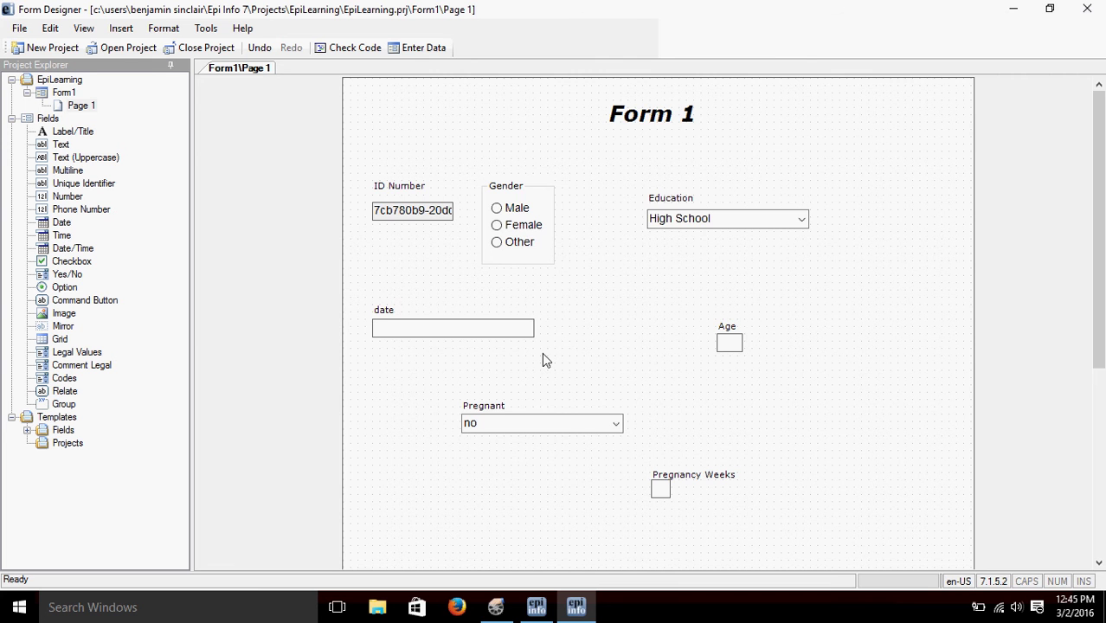
- Box-select all seven fields on Form 1 and bring up their right-click alignment menu
scroll(544, 359, "down", 1)
scroll(545, 331, "up", 1)
left_click_drag(365, 153, 934, 543)
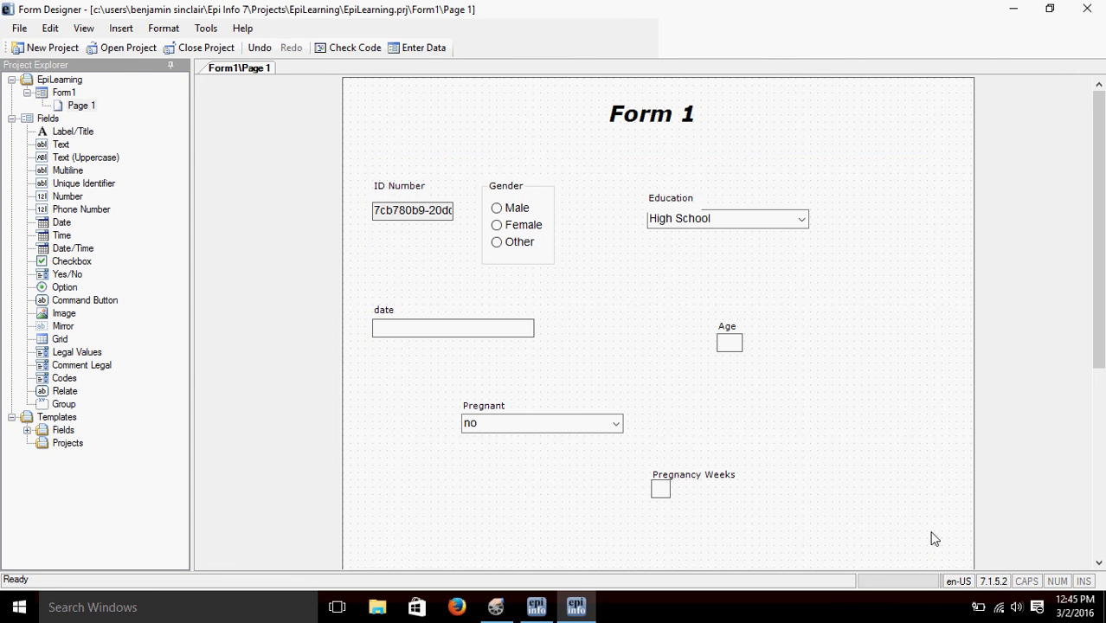
right_click(611, 391)
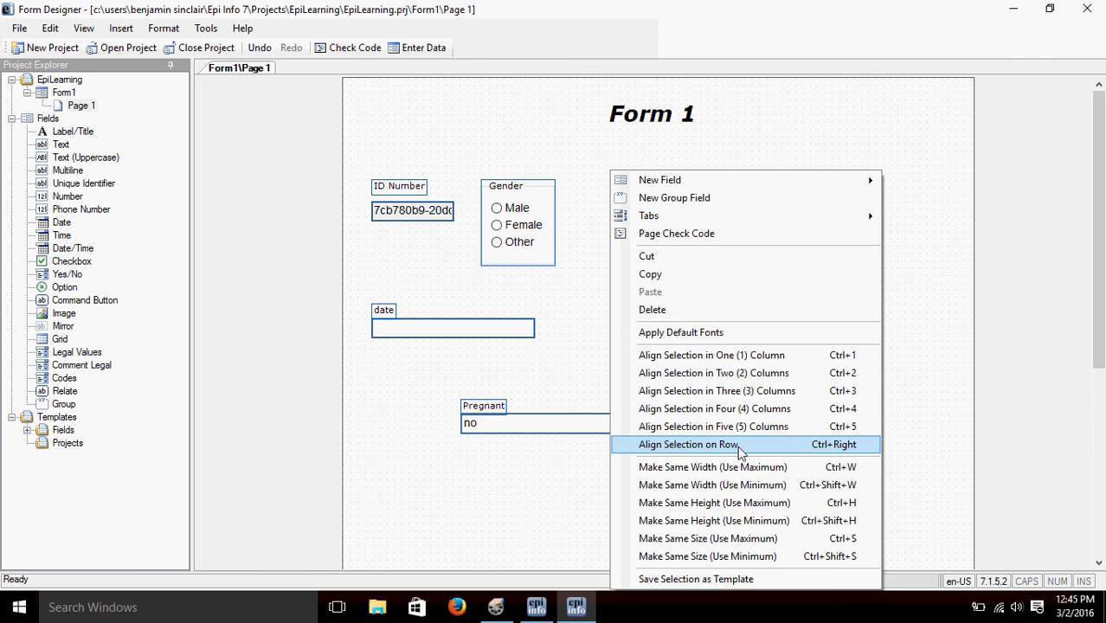
- Apply Align Selection in Two (2) Columns, then drag Pregnancy Weeks under the Pregnant dropdown
left_click(709, 373)
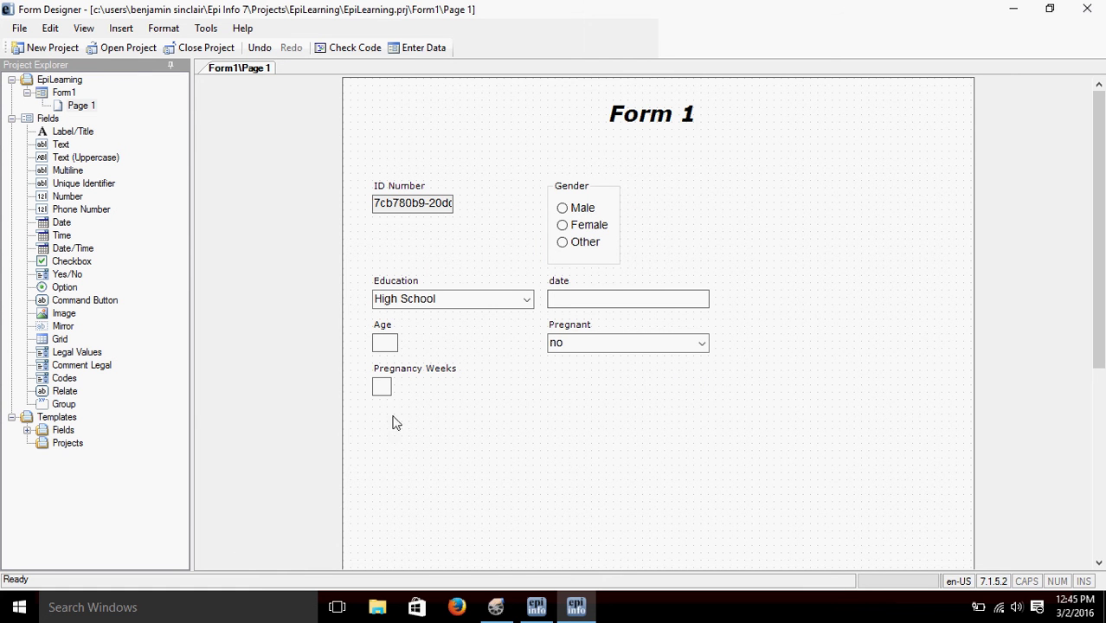
left_click(382, 387)
left_click(387, 367)
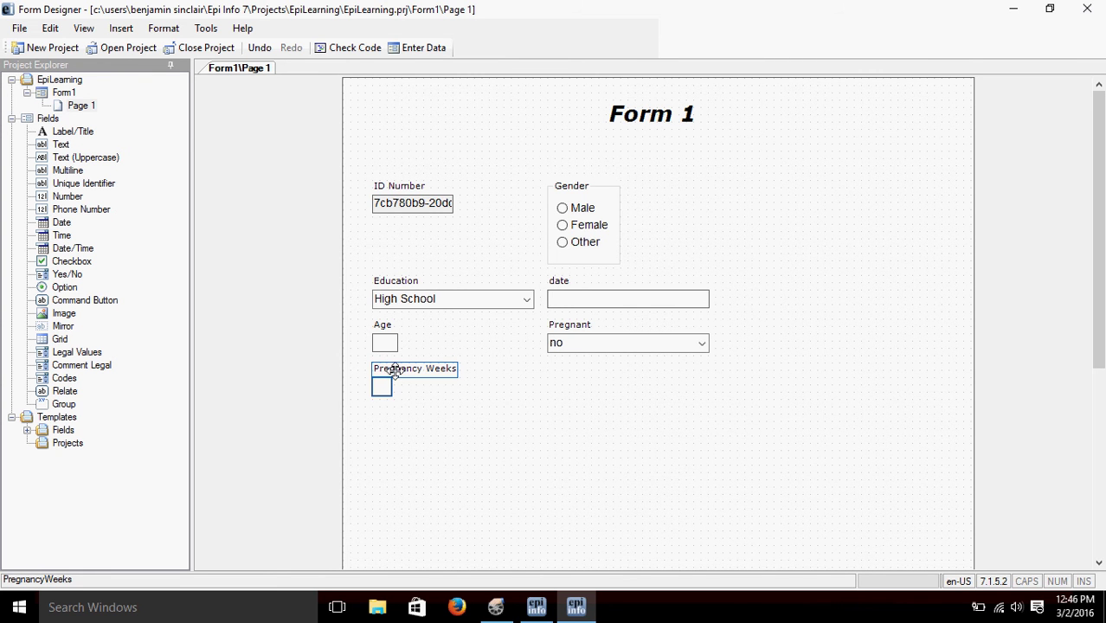
left_click_drag(394, 370, 574, 387)
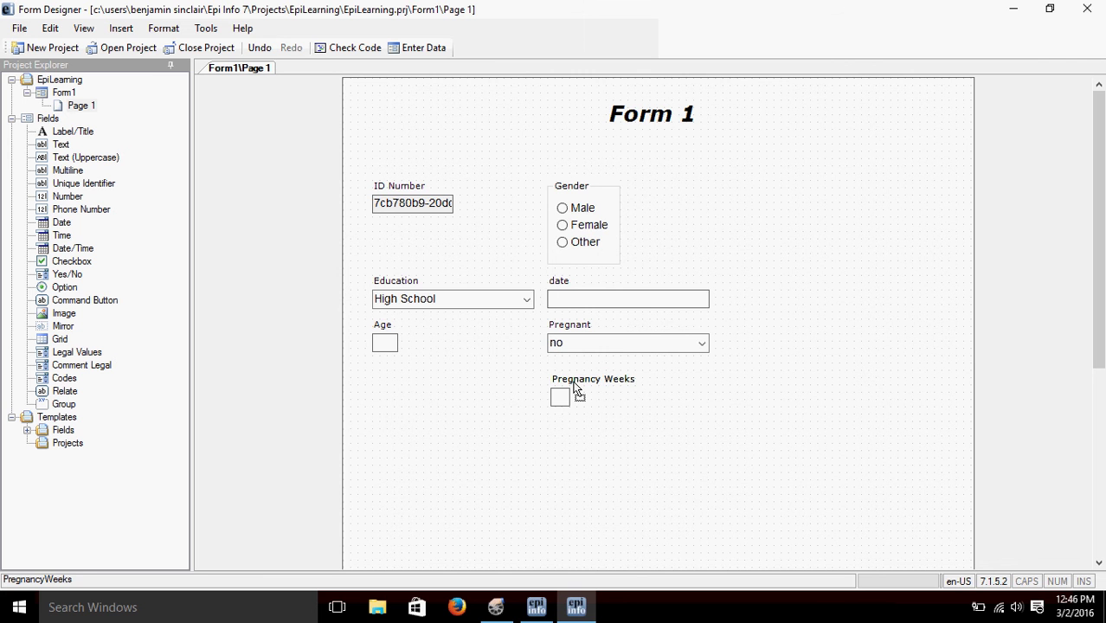
left_click_drag(574, 388, 597, 375)
left_click(536, 412)
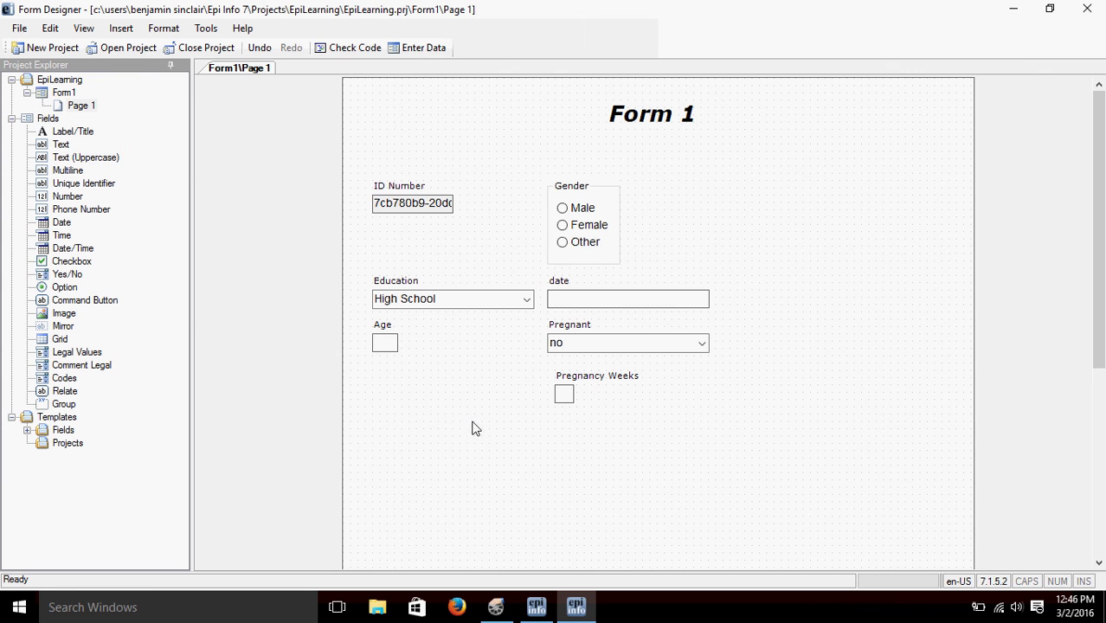